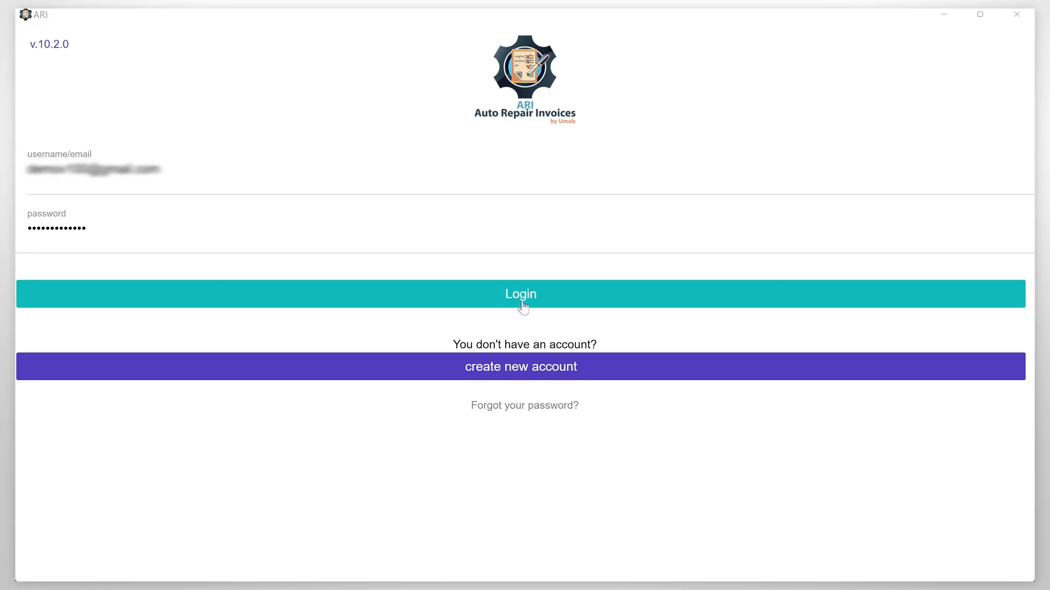
- Log in and open the My Profile page with company details, markups and tax setup
{"action": "left_click", "coordinate": [523, 293]}
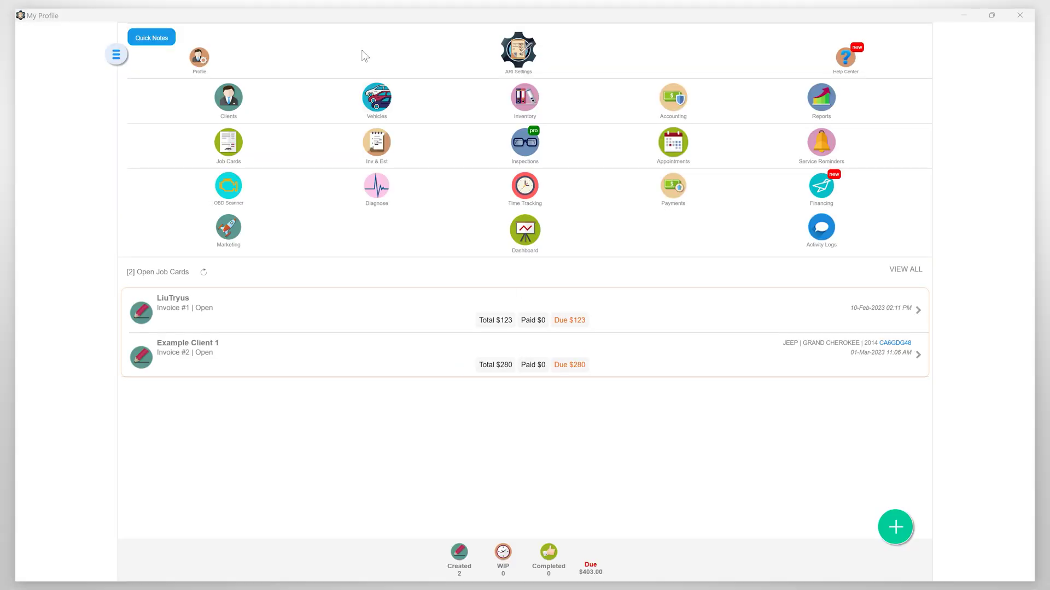
{"action": "left_click", "coordinate": [207, 60]}
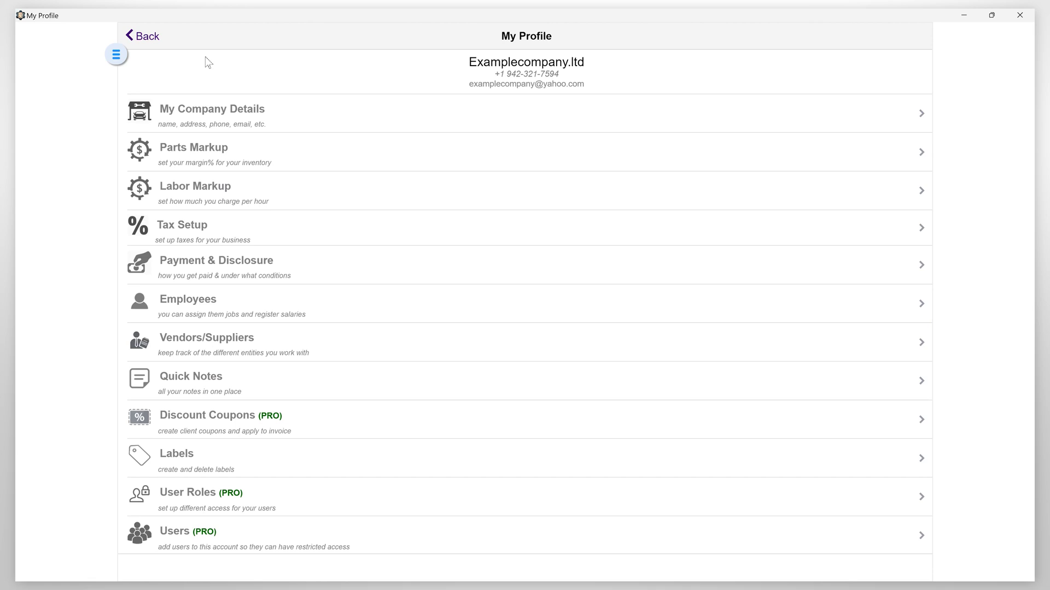
- From the Payments list, start a new payment for invoice #4 with its $252 due prefilled
{"action": "left_click", "coordinate": [147, 36]}
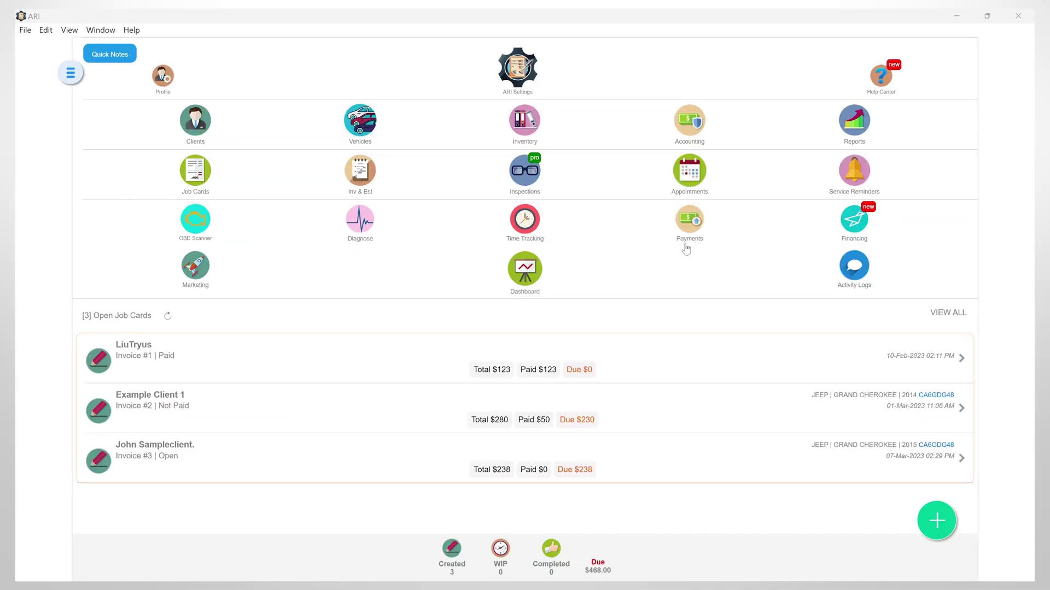
{"action": "left_click", "coordinate": [696, 231]}
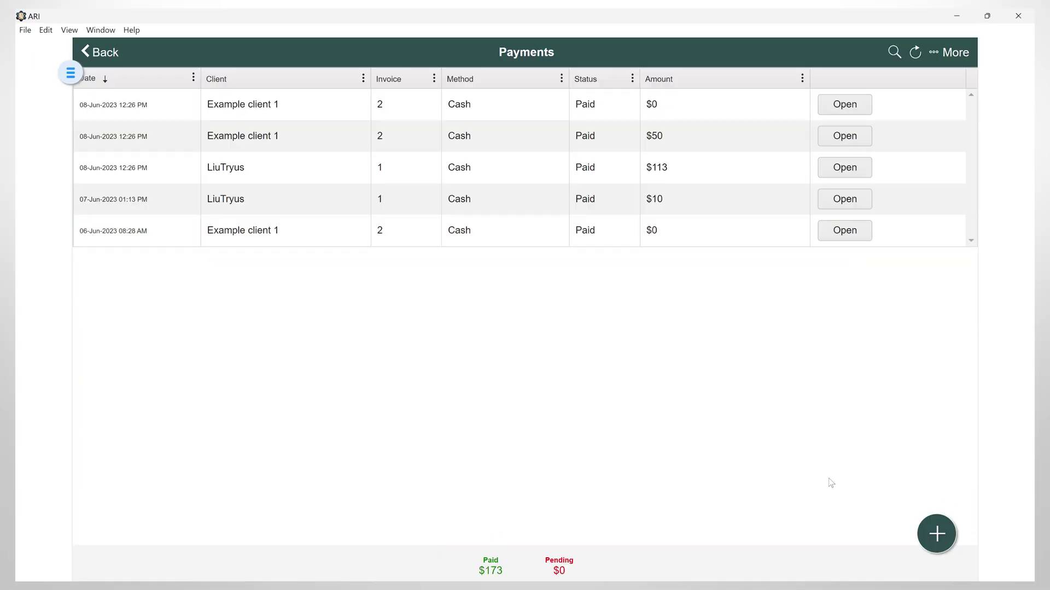
{"action": "left_click", "coordinate": [937, 535]}
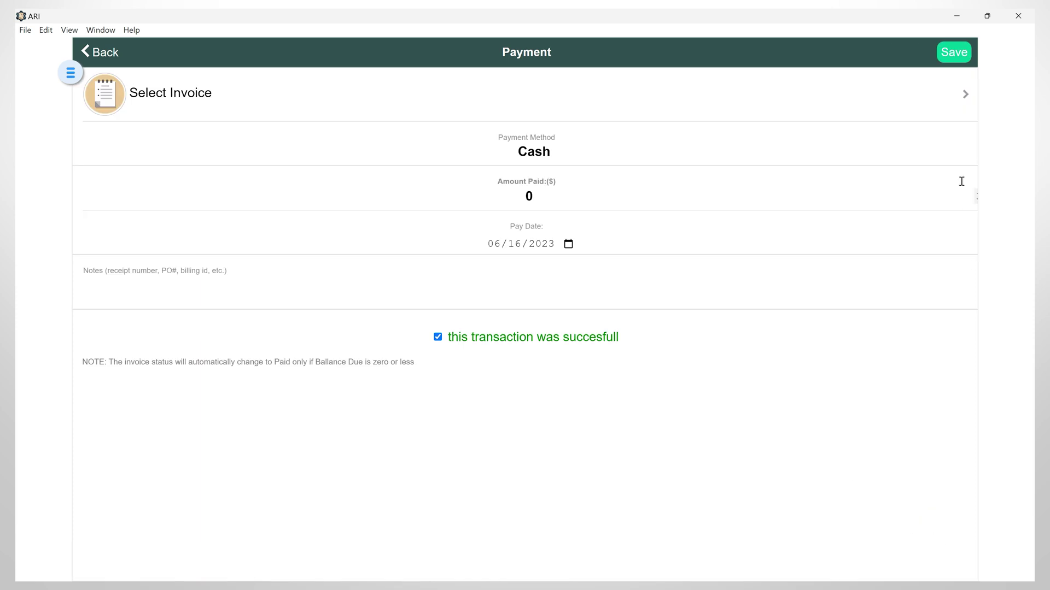
{"action": "left_click", "coordinate": [966, 98]}
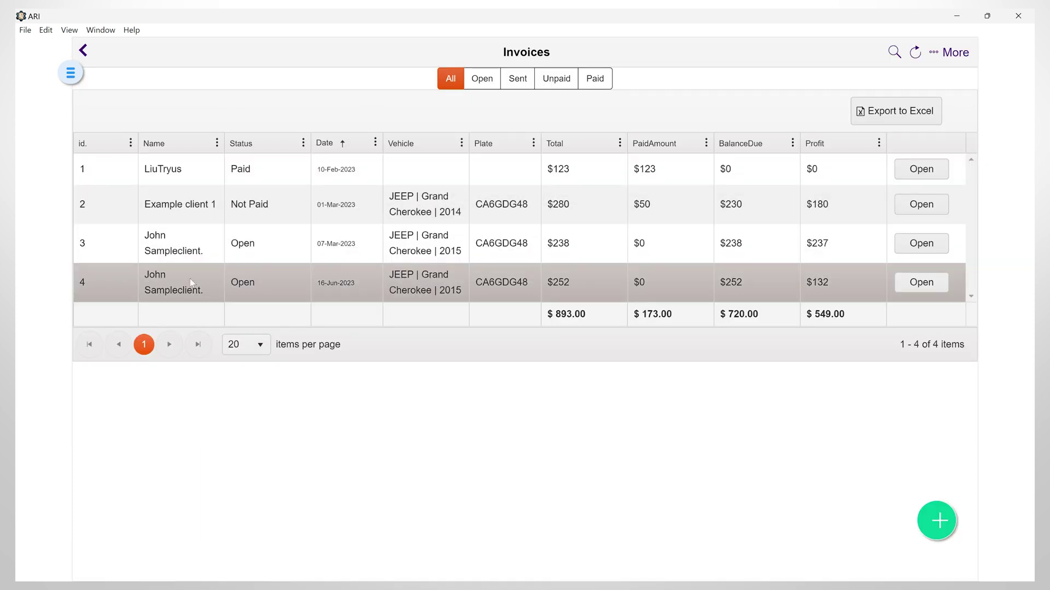
{"action": "left_click", "coordinate": [191, 282]}
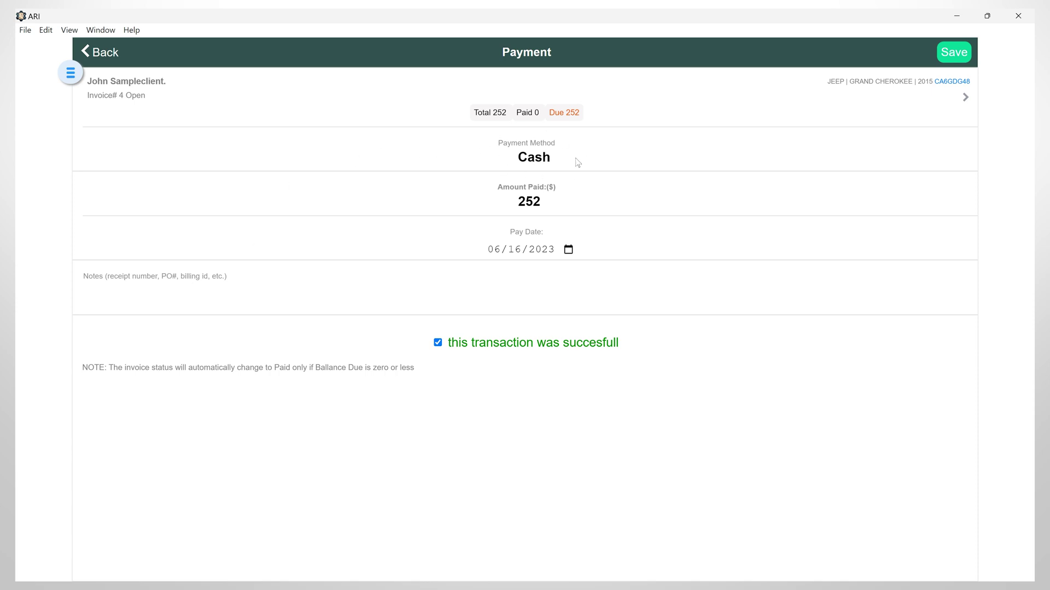
{"action": "left_click", "coordinate": [538, 160]}
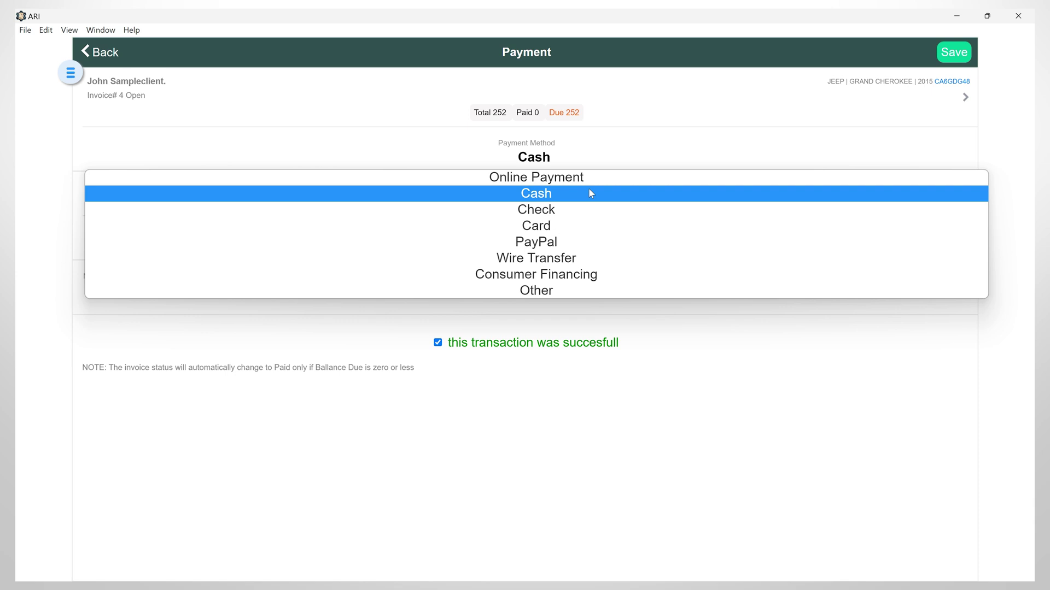
- Try Card and PayPal, settle on Cash, and save the $252 payment for invoice #4
{"action": "left_click", "coordinate": [545, 226]}
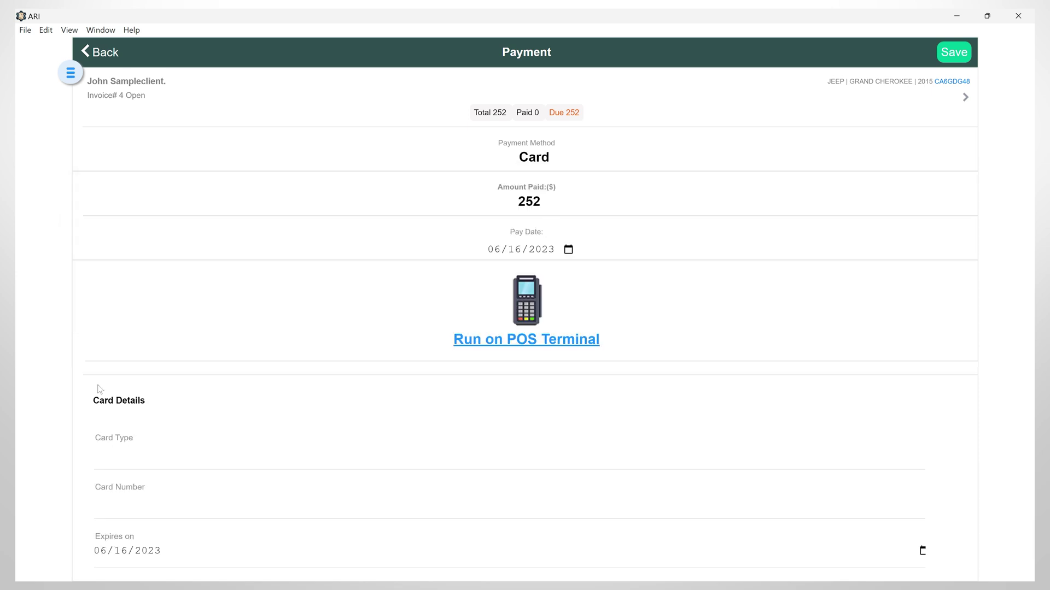
{"action": "left_click", "coordinate": [552, 151]}
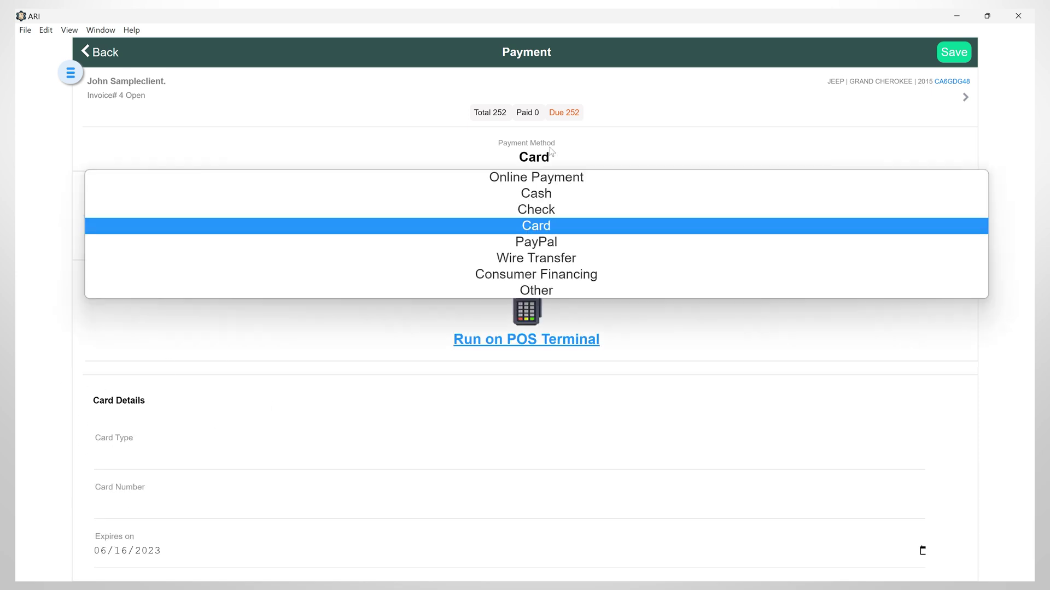
{"action": "left_click", "coordinate": [535, 248]}
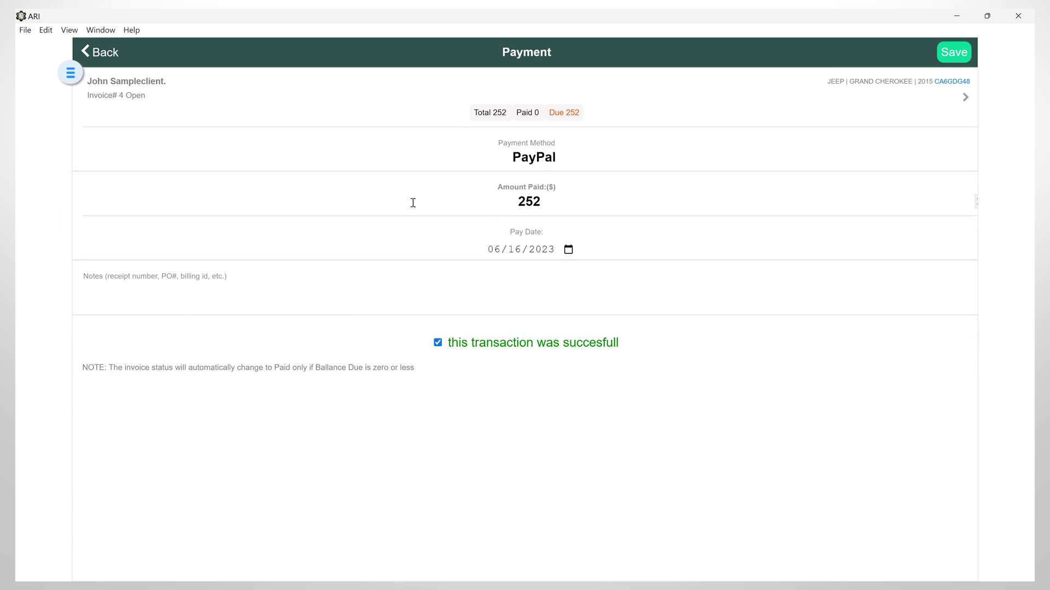
{"action": "left_click", "coordinate": [536, 162]}
{"action": "left_click", "coordinate": [545, 192]}
{"action": "left_click", "coordinate": [955, 53]}
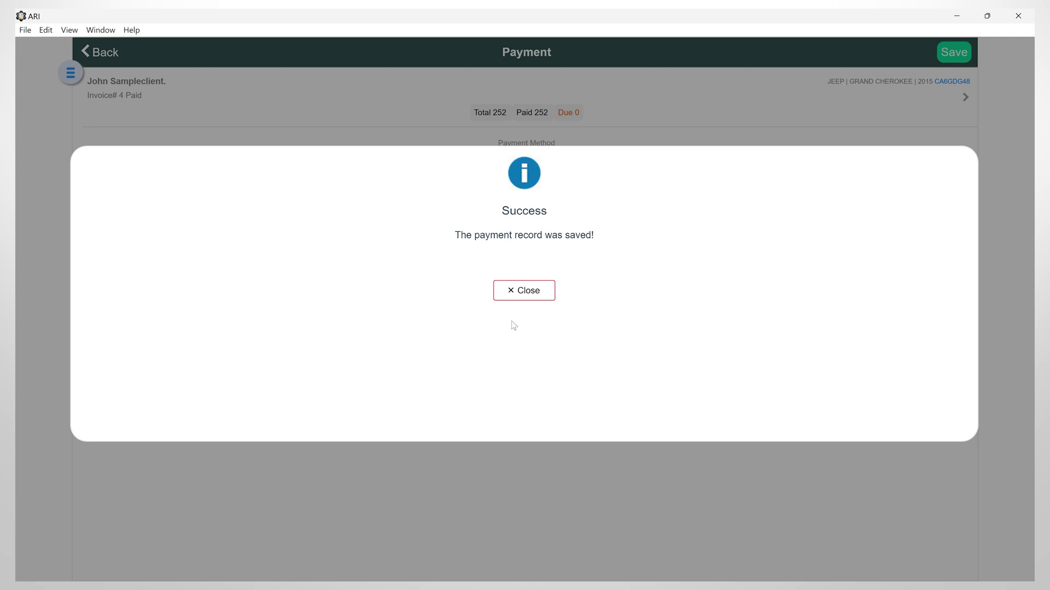
{"action": "left_click", "coordinate": [525, 295]}
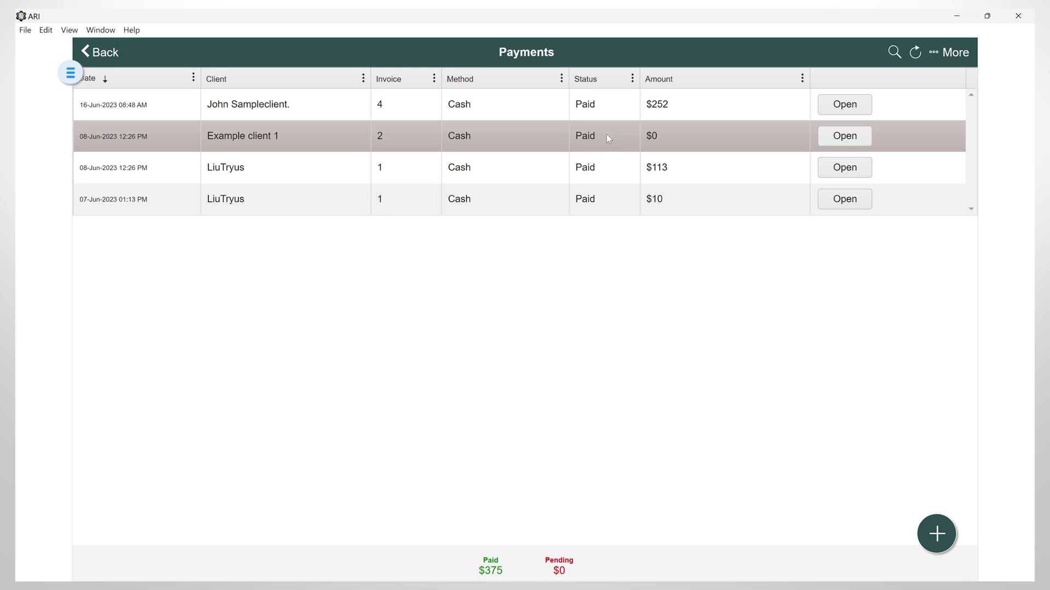
- Save a $100 cash payment on invoice #2 with the note 'advance payment'
{"action": "left_click", "coordinate": [935, 541]}
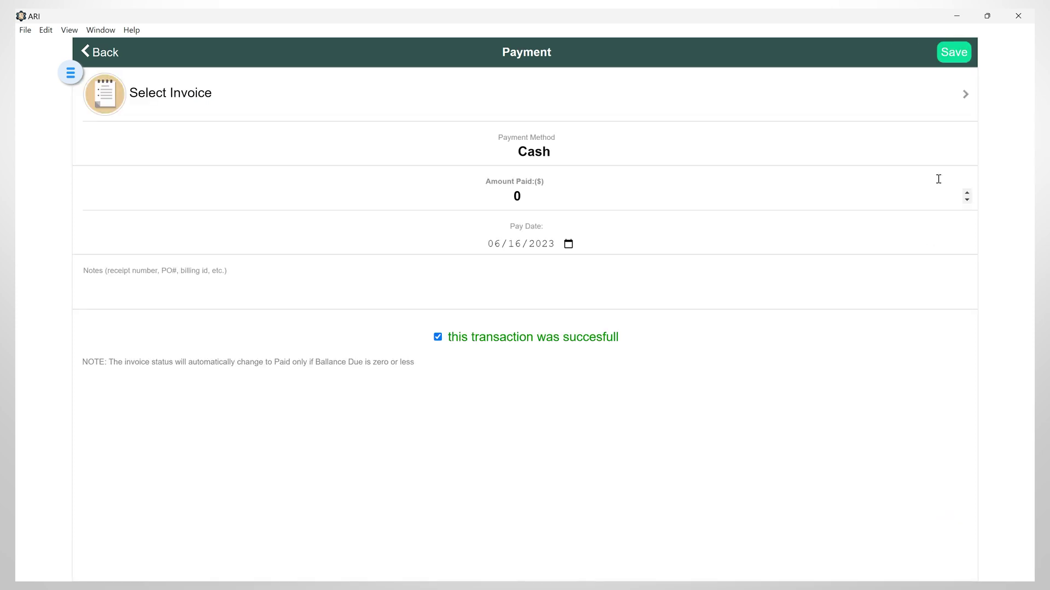
{"action": "left_click", "coordinate": [964, 94]}
{"action": "left_click", "coordinate": [314, 212]}
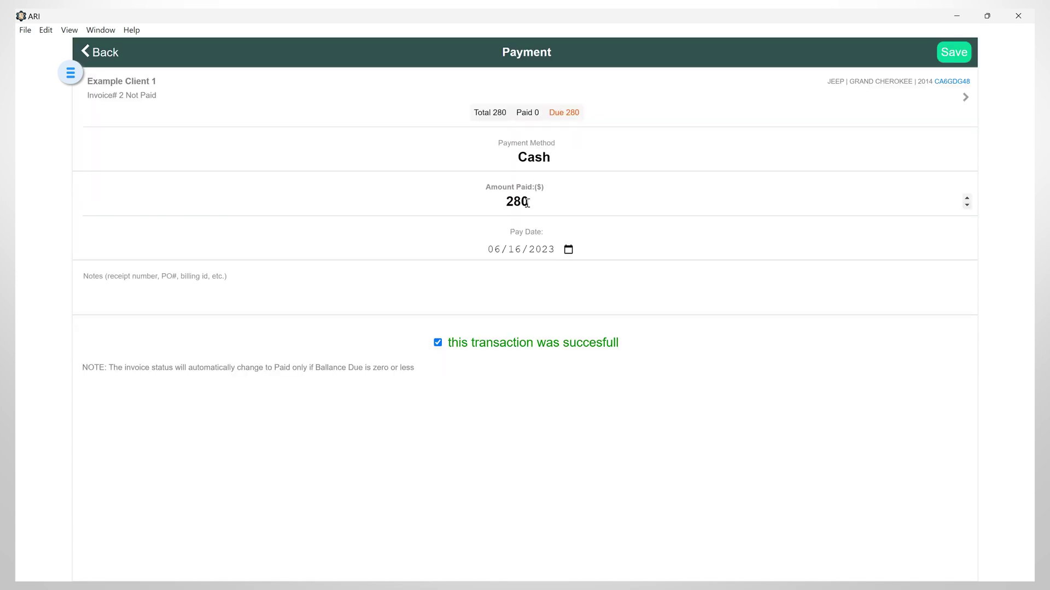
{"action": "left_click_drag", "start_coordinate": [530, 201], "coordinate": [496, 200]}
{"action": "type", "text": "100"}
{"action": "left_click", "coordinate": [258, 301]}
{"action": "type", "text": "advance payment"}
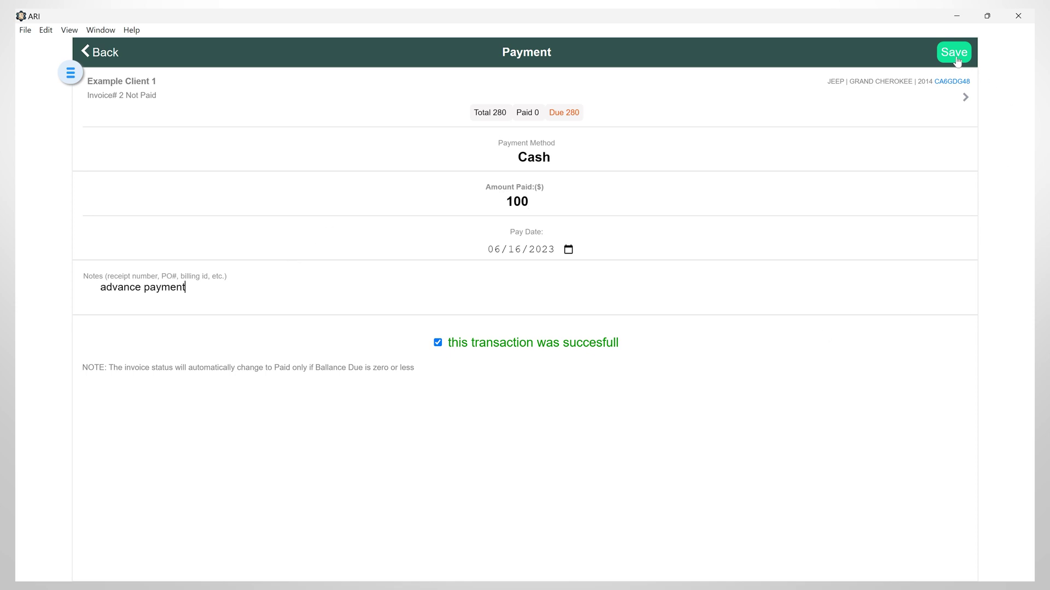
{"action": "left_click", "coordinate": [955, 55]}
{"action": "left_click", "coordinate": [520, 293]}
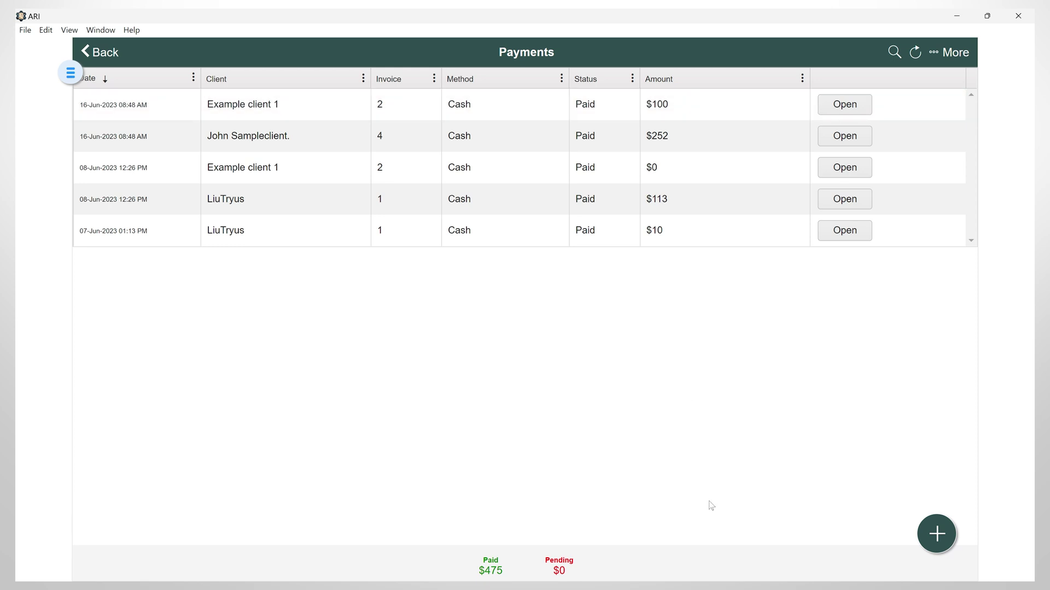
- Add another payment on invoice #2 and save the remaining $180 in cash
{"action": "left_click", "coordinate": [936, 535]}
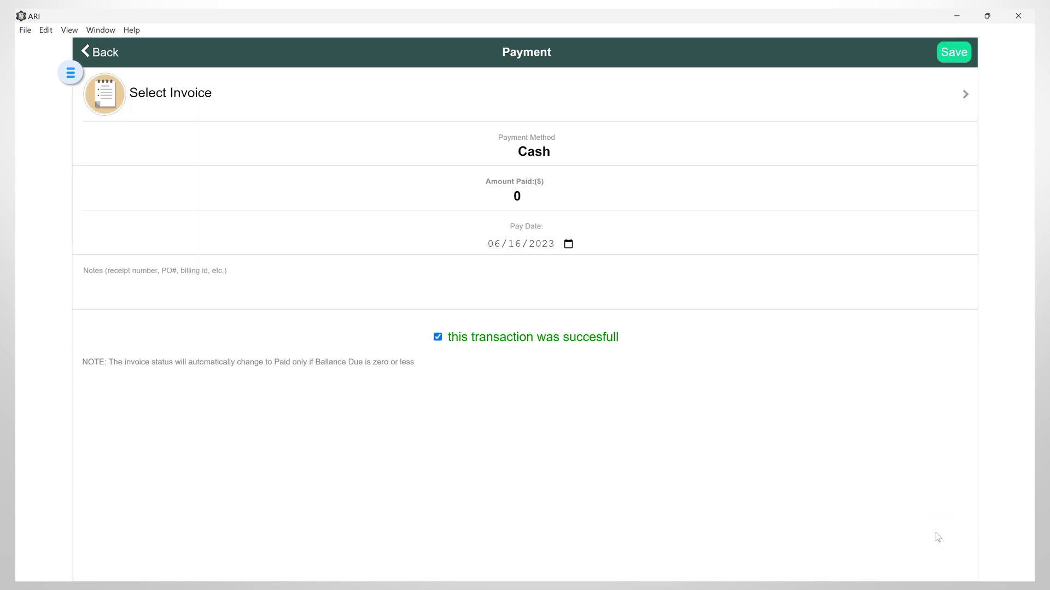
{"action": "left_click", "coordinate": [965, 98]}
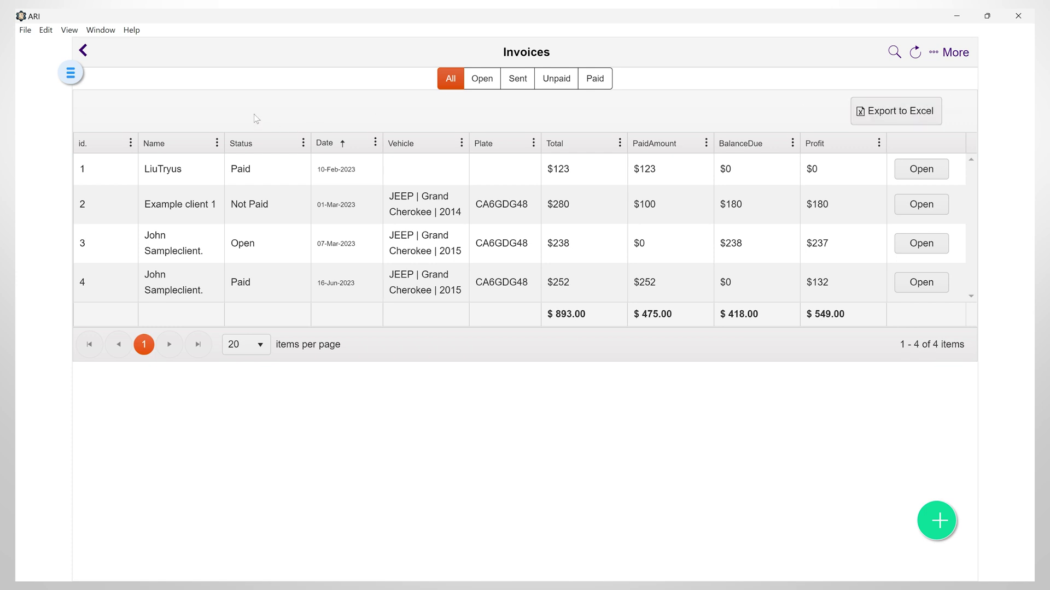
{"action": "left_click", "coordinate": [205, 206]}
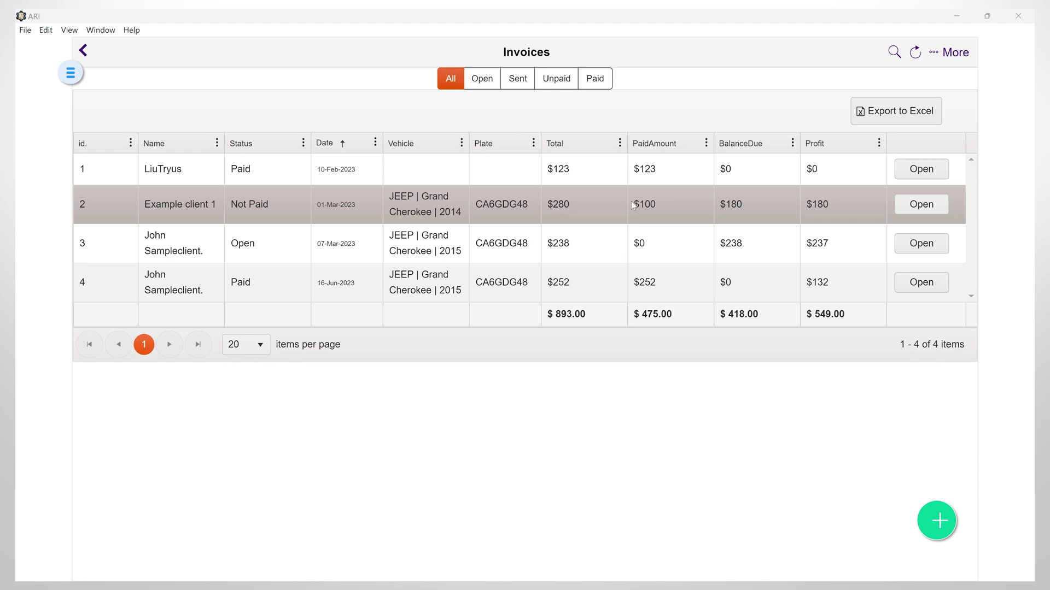
{"action": "left_click", "coordinate": [734, 208]}
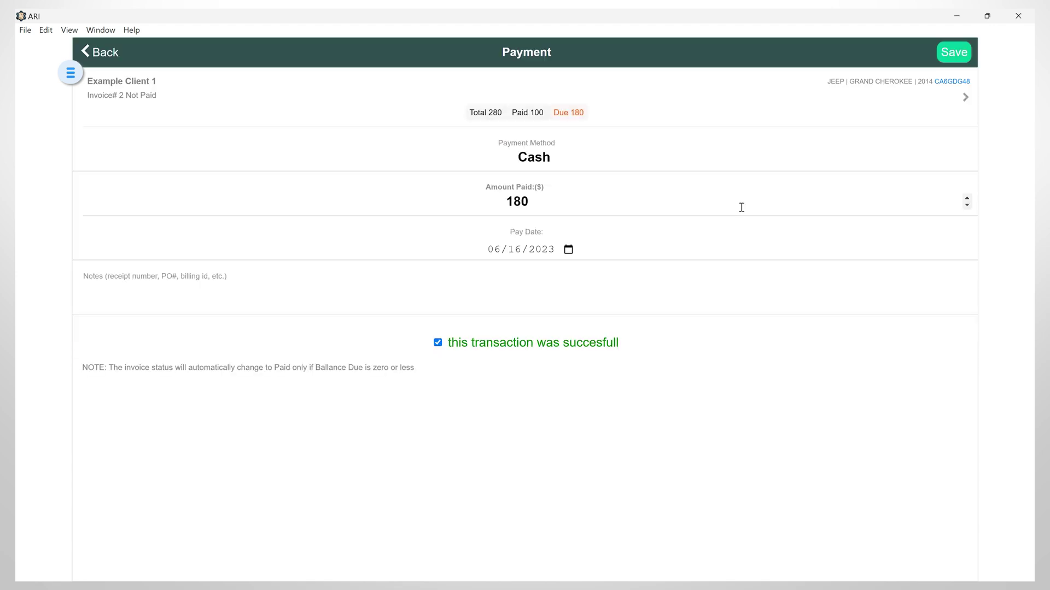
{"action": "left_click", "coordinate": [939, 56]}
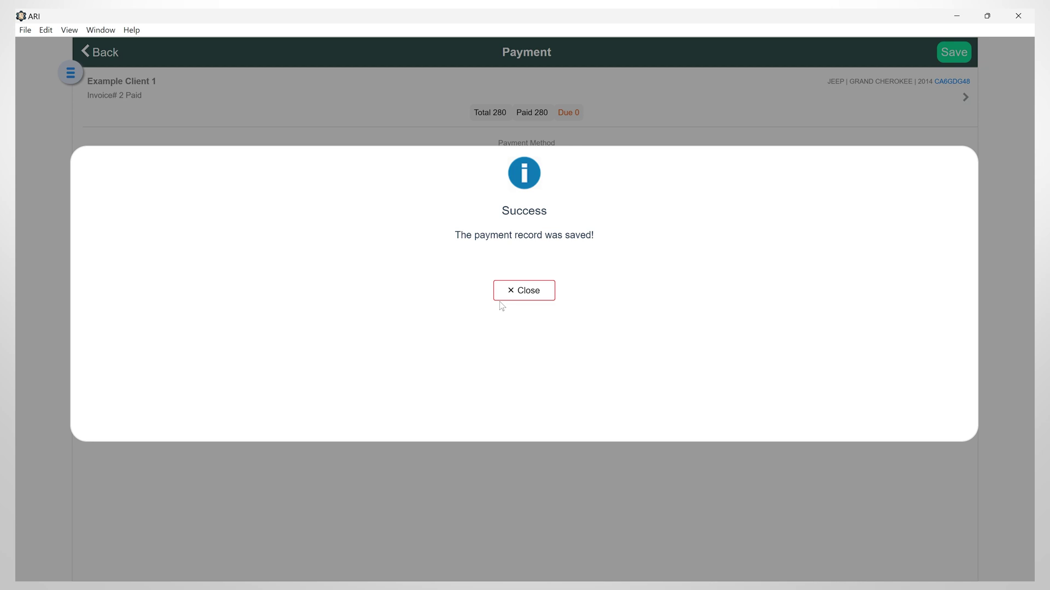
{"action": "left_click", "coordinate": [511, 292]}
{"action": "left_click", "coordinate": [87, 51]}
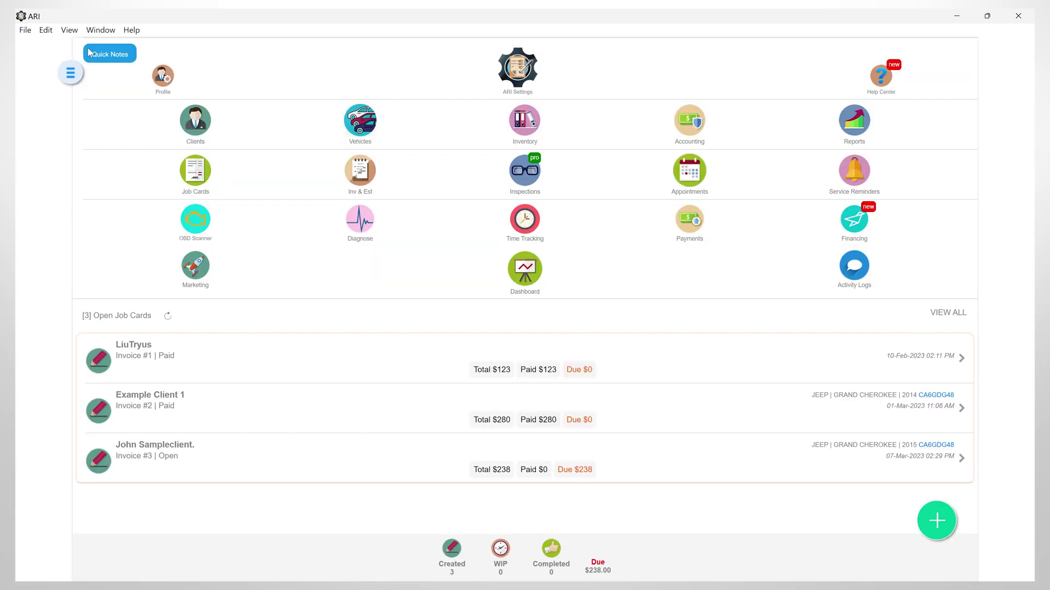
{"action": "left_click", "coordinate": [350, 173]}
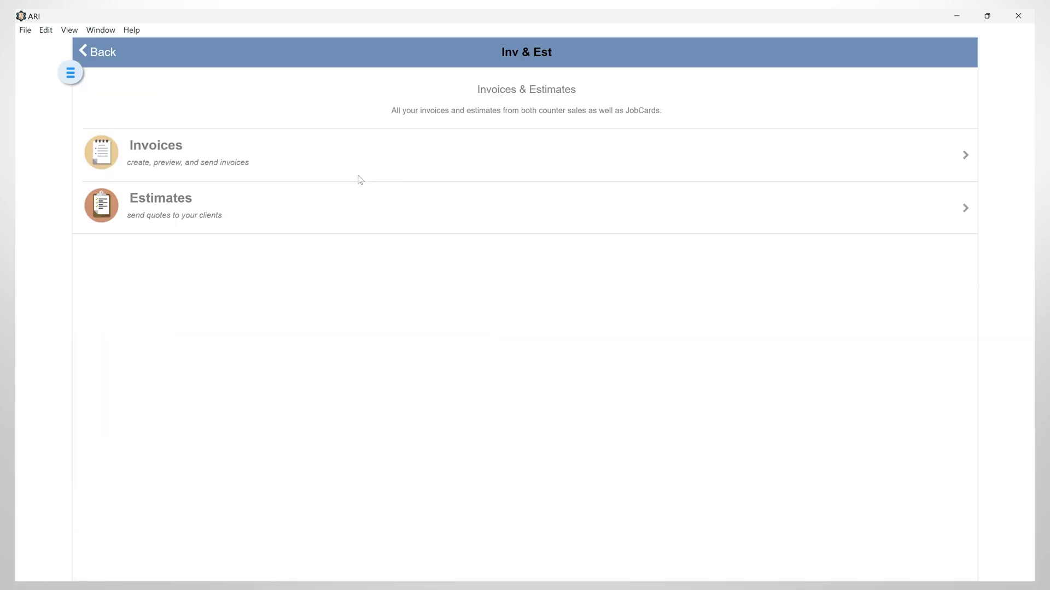
{"action": "left_click", "coordinate": [171, 155]}
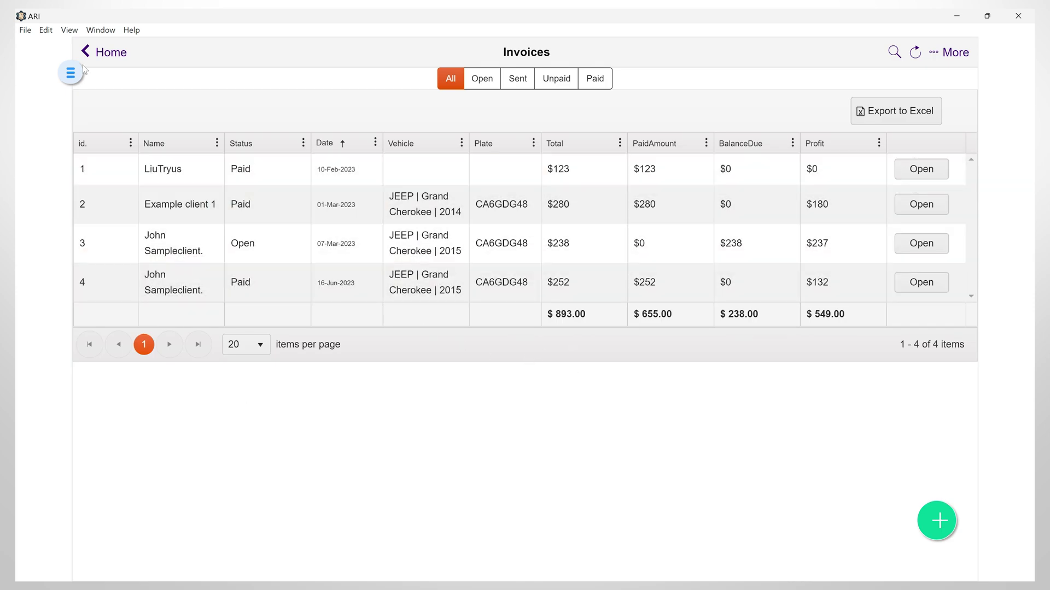
{"action": "left_click", "coordinate": [102, 52]}
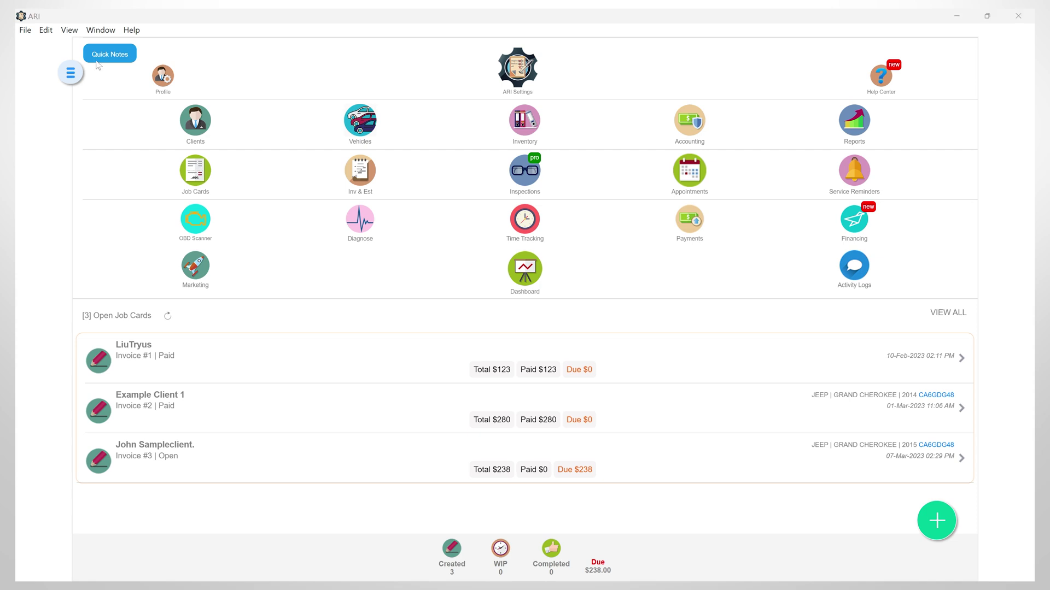
- From job card 3's Customer Payment screen, save a $238 cash payment
{"action": "left_click", "coordinate": [192, 174]}
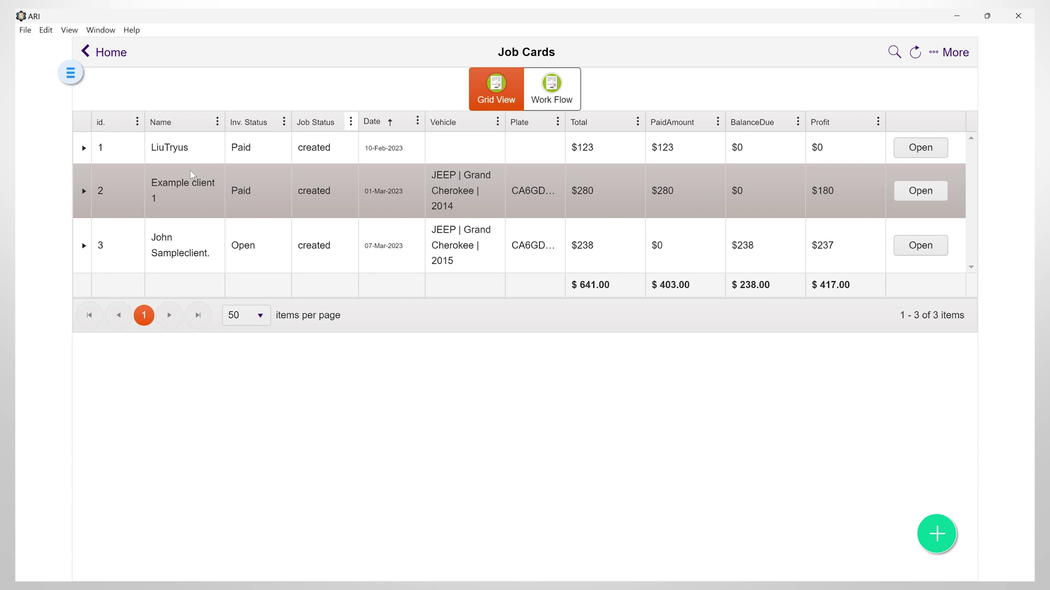
{"action": "double_click", "coordinate": [186, 253]}
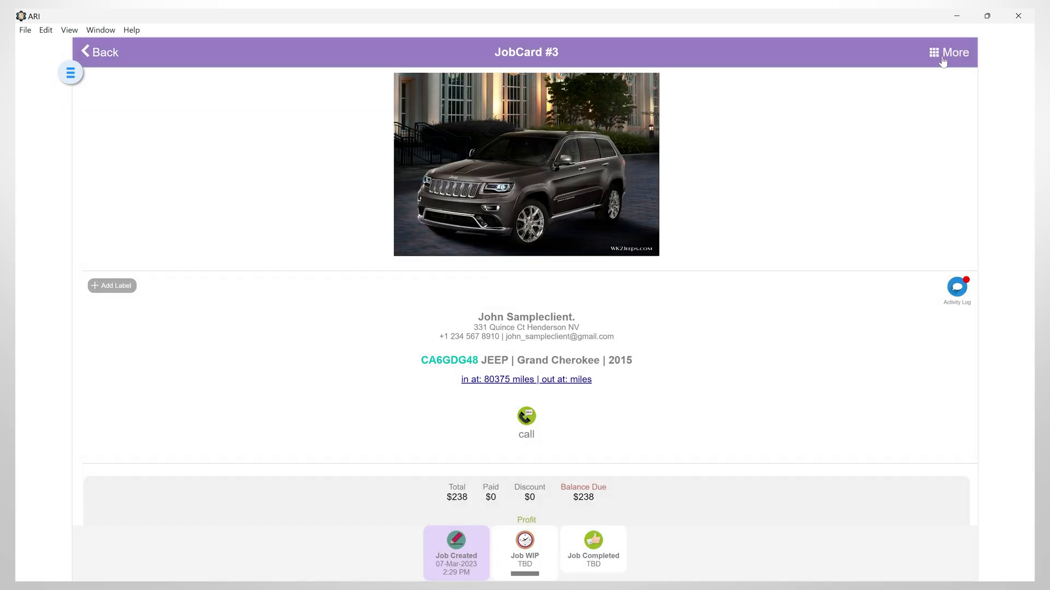
{"action": "left_click", "coordinate": [937, 55]}
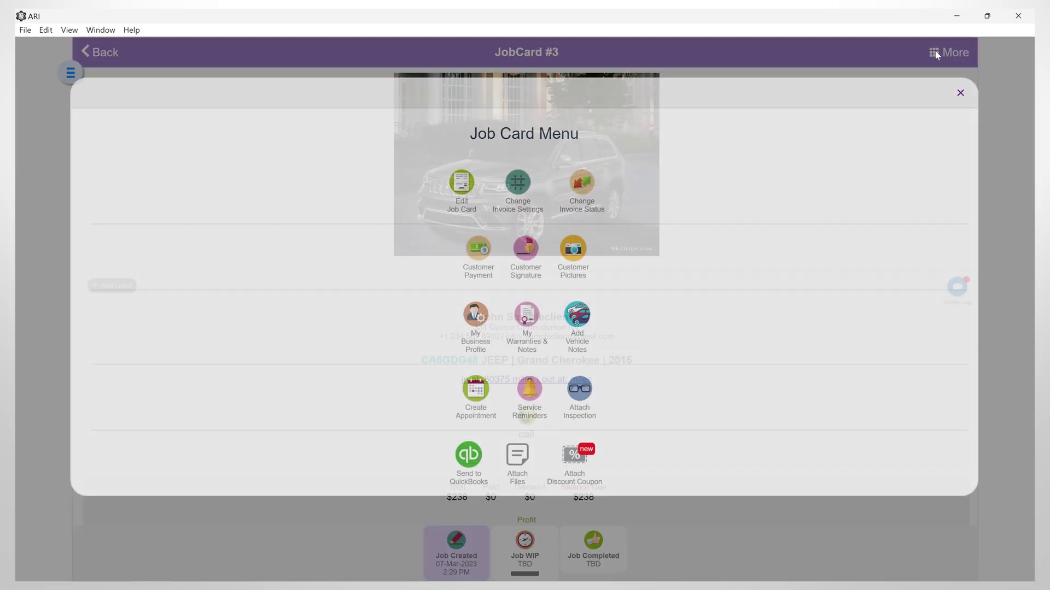
{"action": "left_click", "coordinate": [479, 263]}
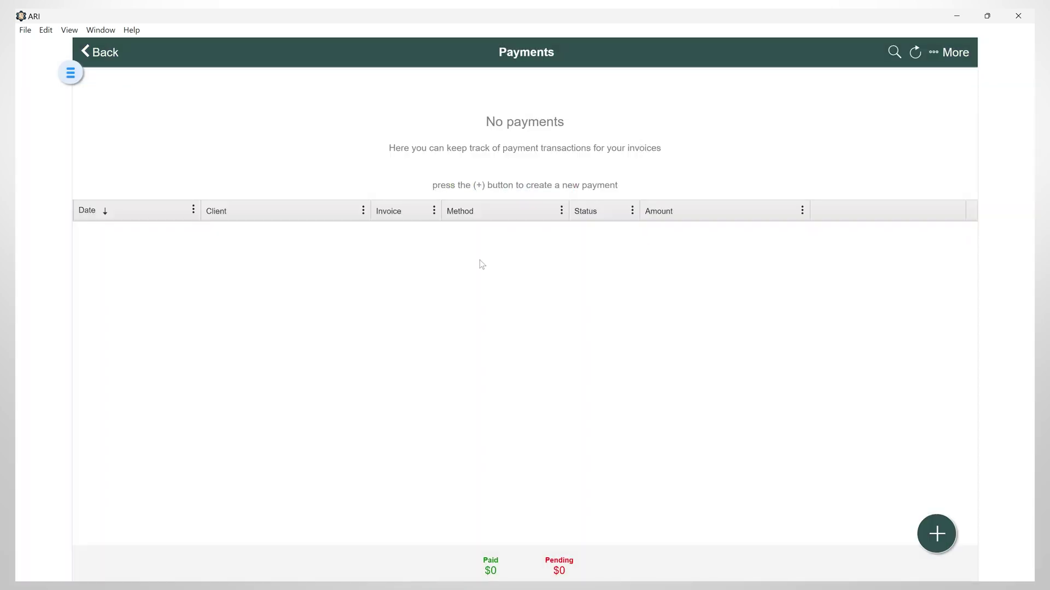
{"action": "left_click", "coordinate": [925, 532]}
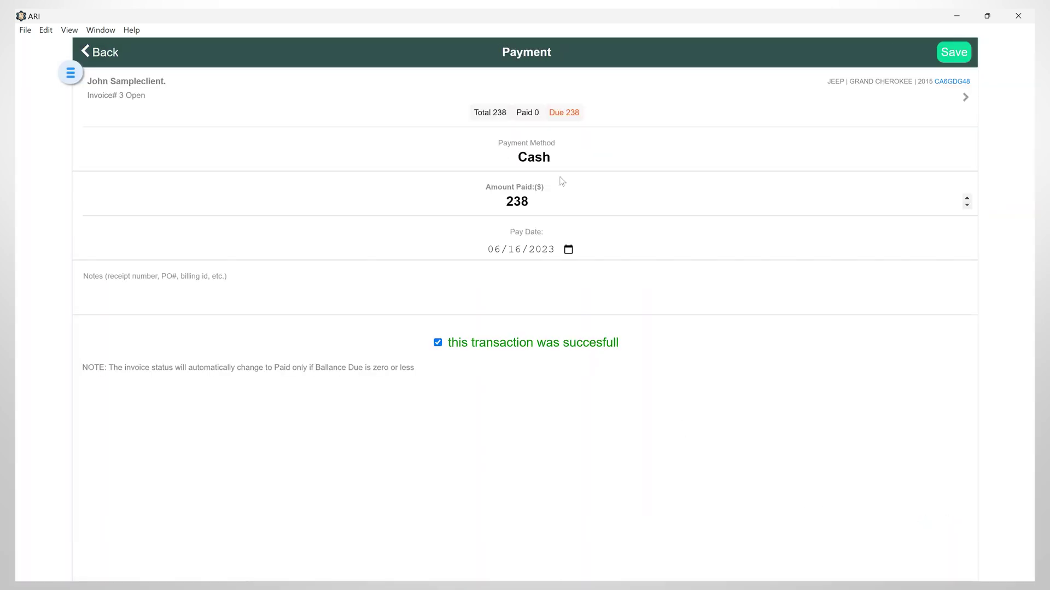
{"action": "left_click", "coordinate": [952, 55]}
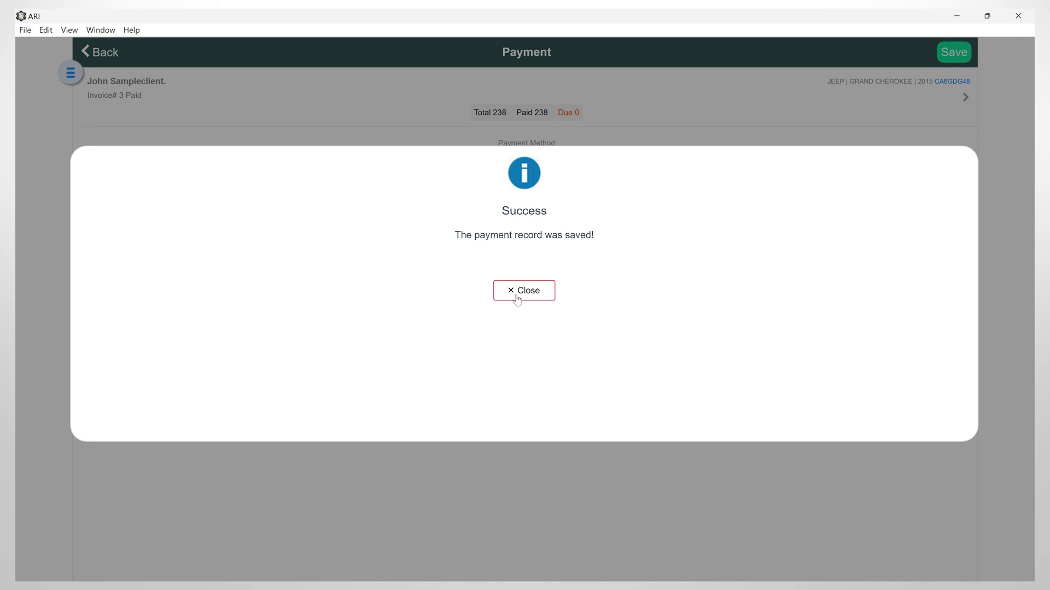
{"action": "left_click", "coordinate": [517, 299]}
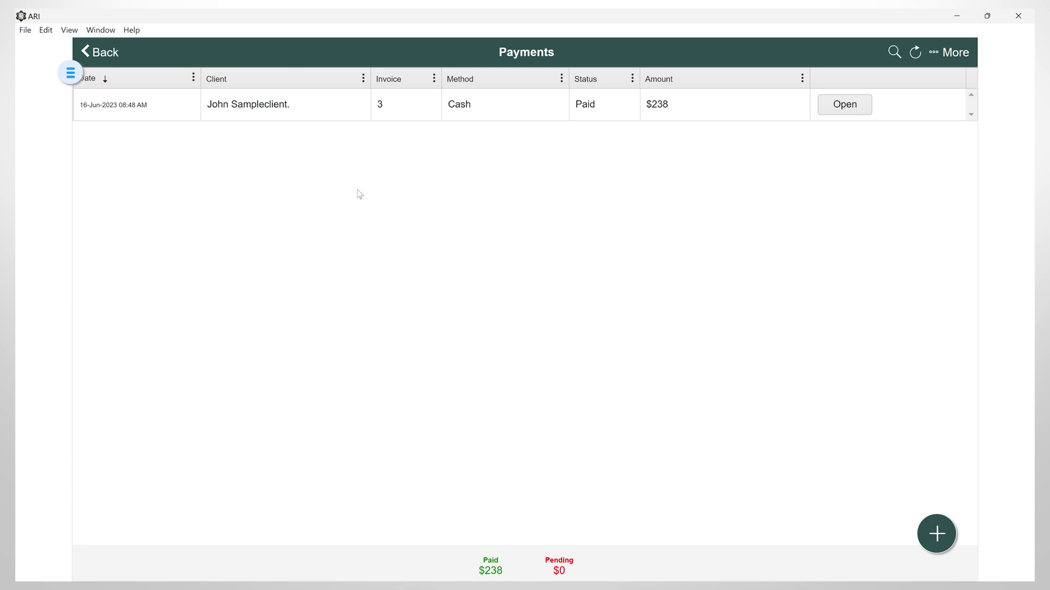
- Return to the home dashboard and open invoice 5 from the Invoices list
{"action": "left_click", "coordinate": [91, 53]}
{"action": "left_click", "coordinate": [87, 55]}
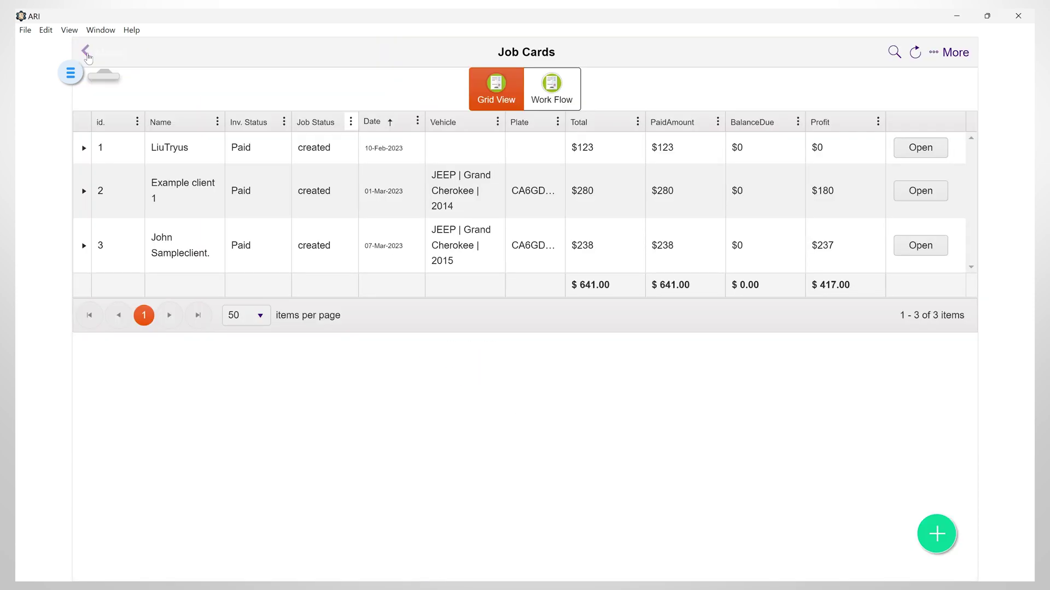
{"action": "left_click", "coordinate": [88, 55]}
{"action": "left_click", "coordinate": [360, 181]}
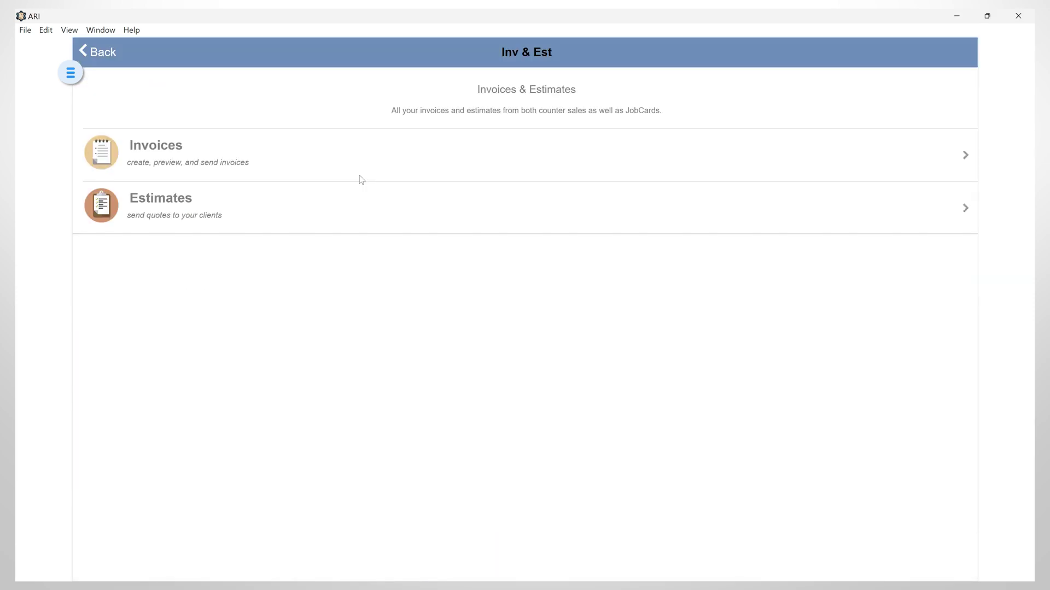
{"action": "left_click", "coordinate": [337, 154]}
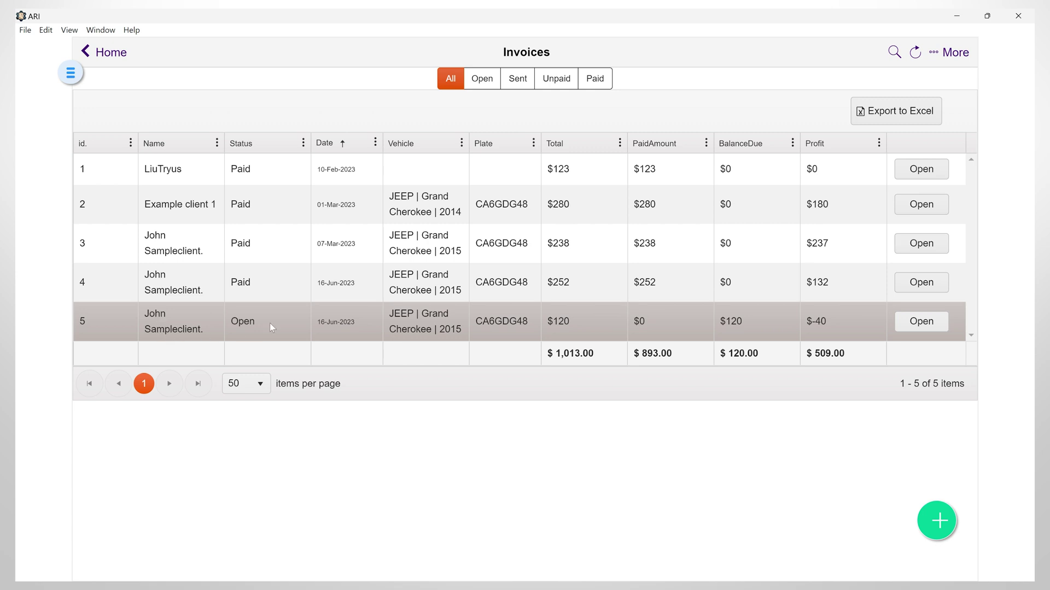
{"action": "left_click", "coordinate": [270, 323]}
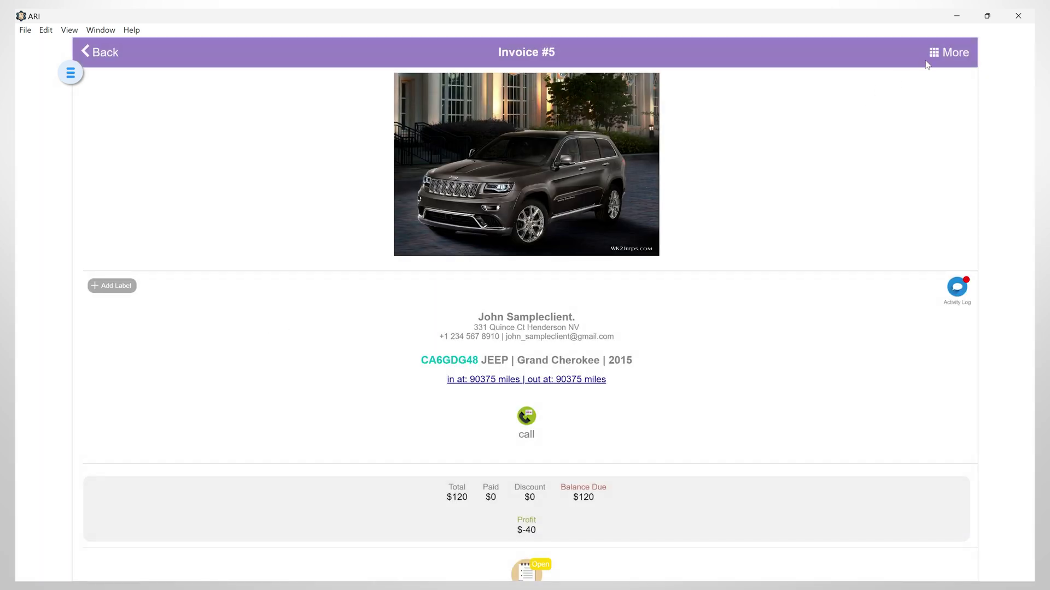
- Mark invoice 5 as paid and confirm, recording its $120 payment
{"action": "left_click", "coordinate": [930, 54]}
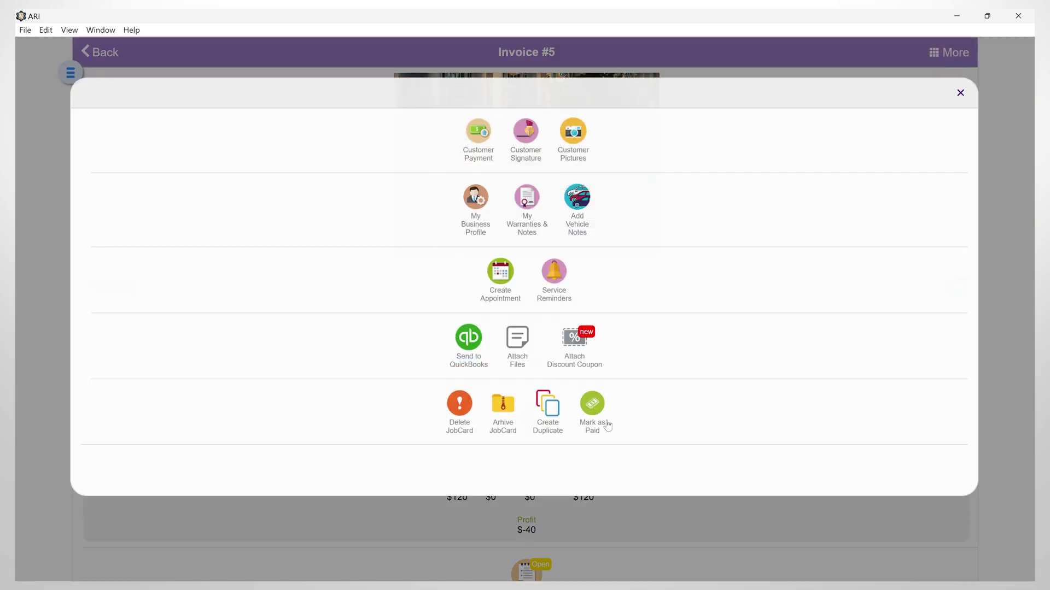
{"action": "left_click", "coordinate": [593, 410]}
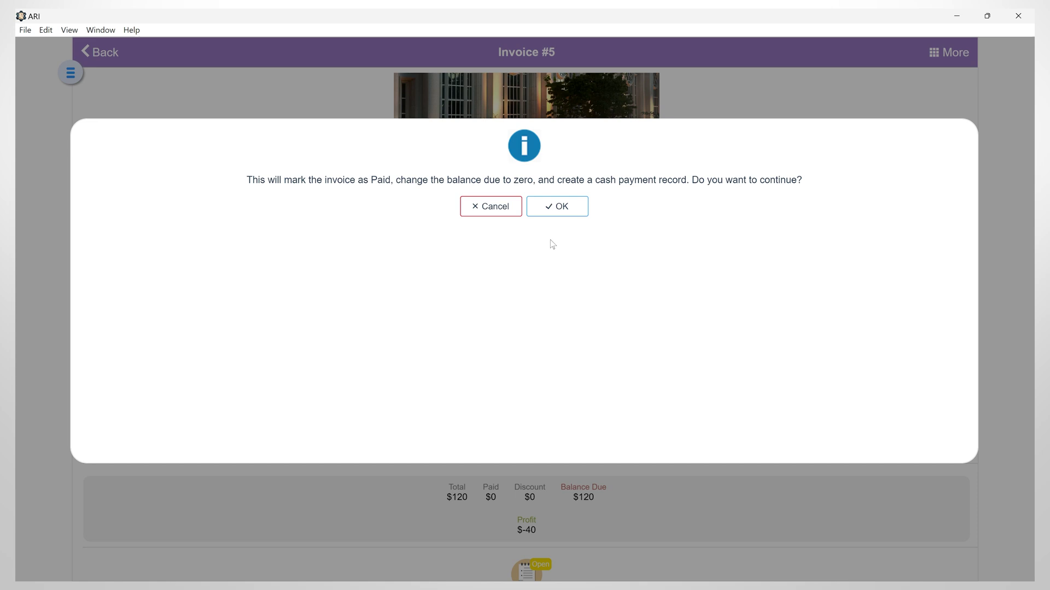
{"action": "left_click", "coordinate": [560, 208]}
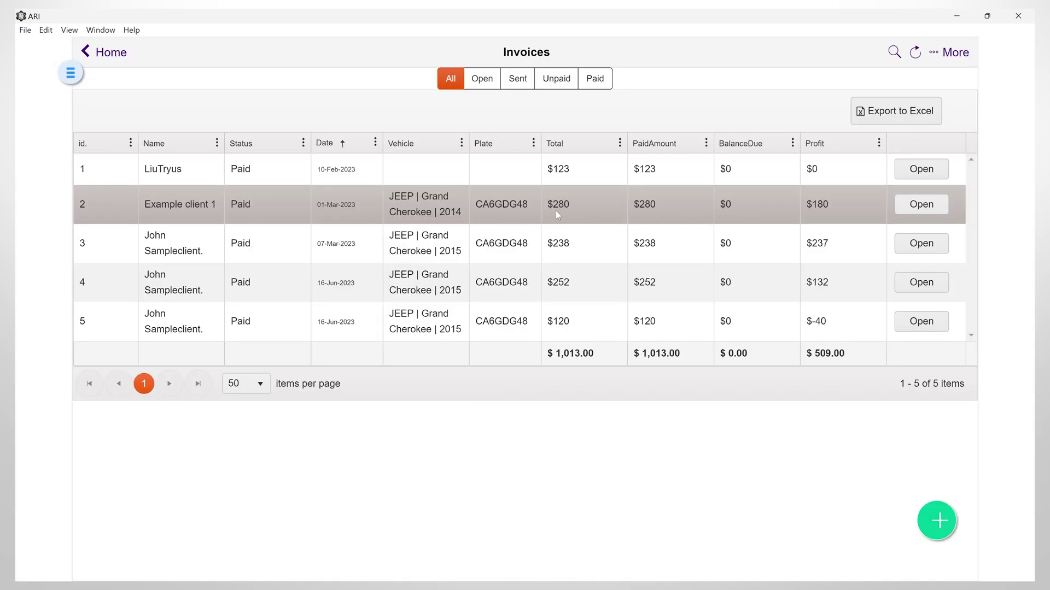